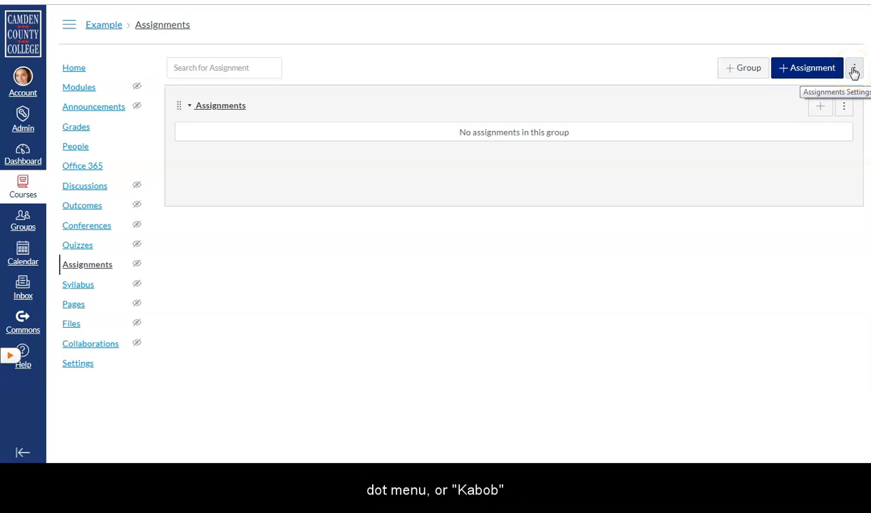
- Turn on weighting of the final grade based on assignment groups for the course and save the setting
{"action": "left_click", "coordinate": [853, 69]}
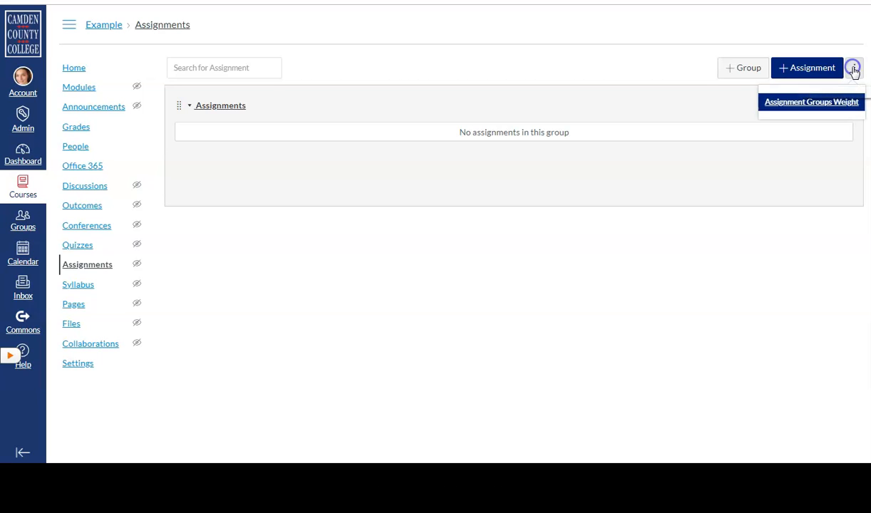
{"action": "left_click", "coordinate": [812, 106]}
{"action": "left_click", "coordinate": [324, 114]}
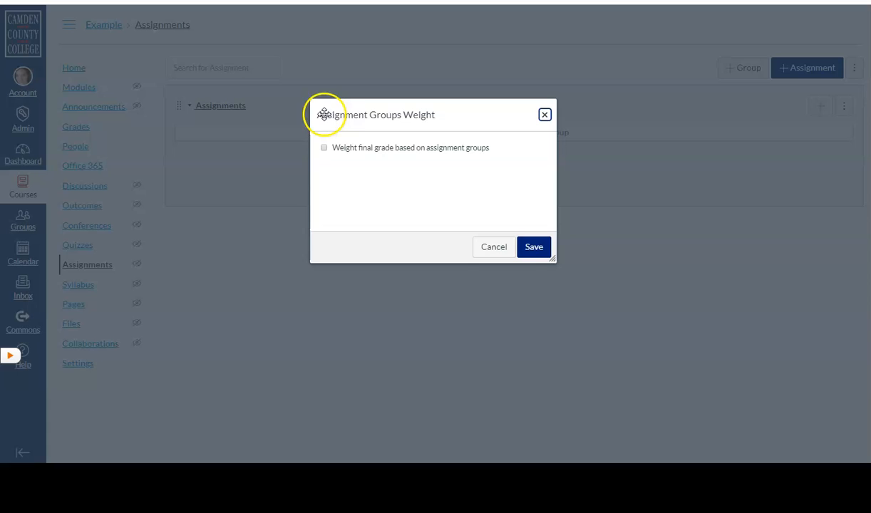
{"action": "left_click", "coordinate": [325, 148]}
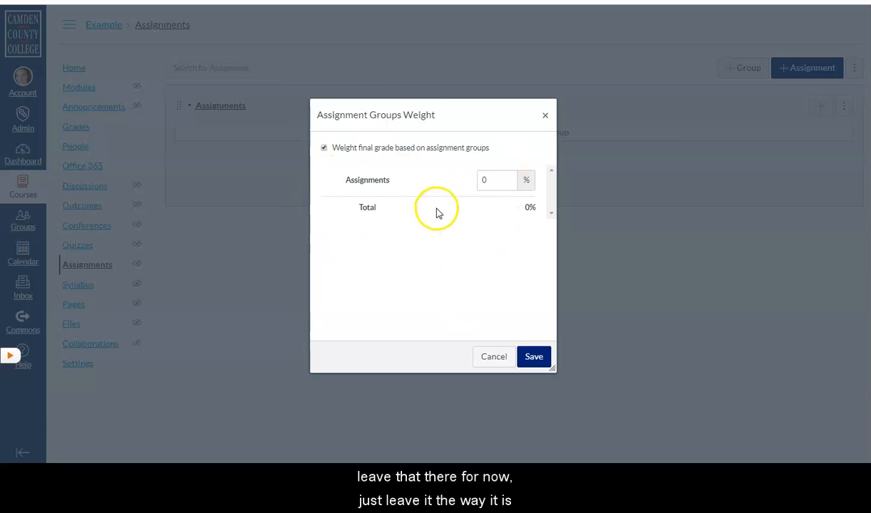
{"action": "left_click", "coordinate": [533, 362]}
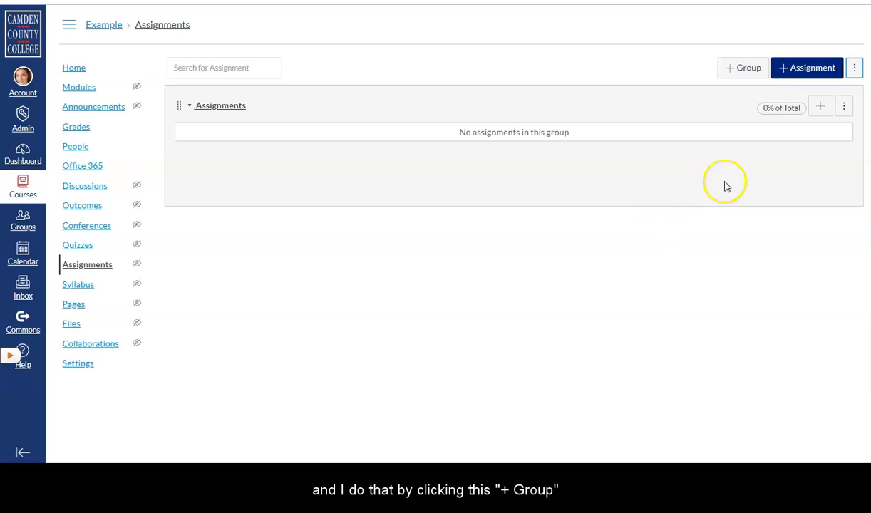
- Add an assignment group named Tests worth 40% of the total grade and save it
{"action": "left_click", "coordinate": [743, 69]}
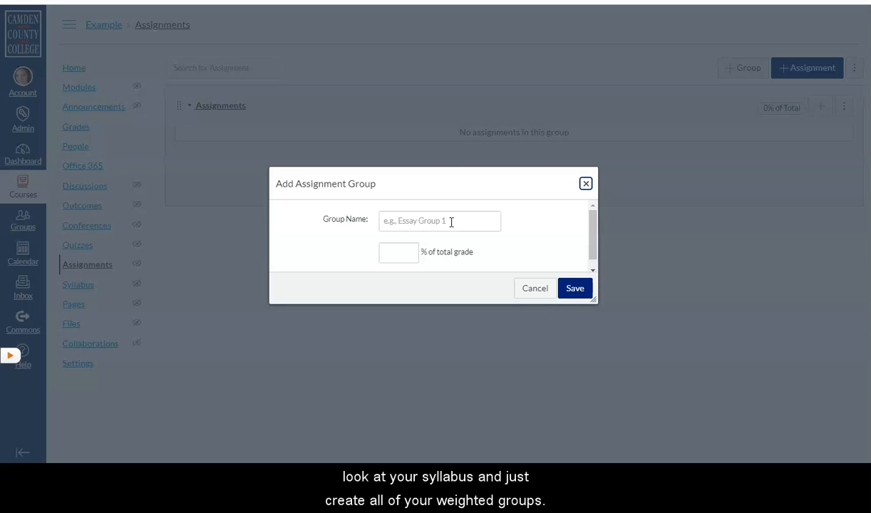
{"action": "left_click", "coordinate": [392, 226]}
{"action": "type", "text": "Tests"}
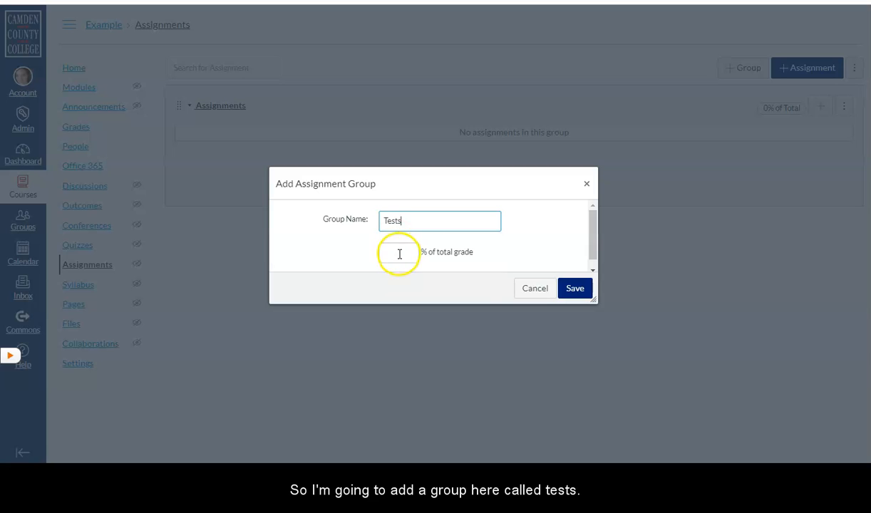
{"action": "left_click", "coordinate": [399, 255]}
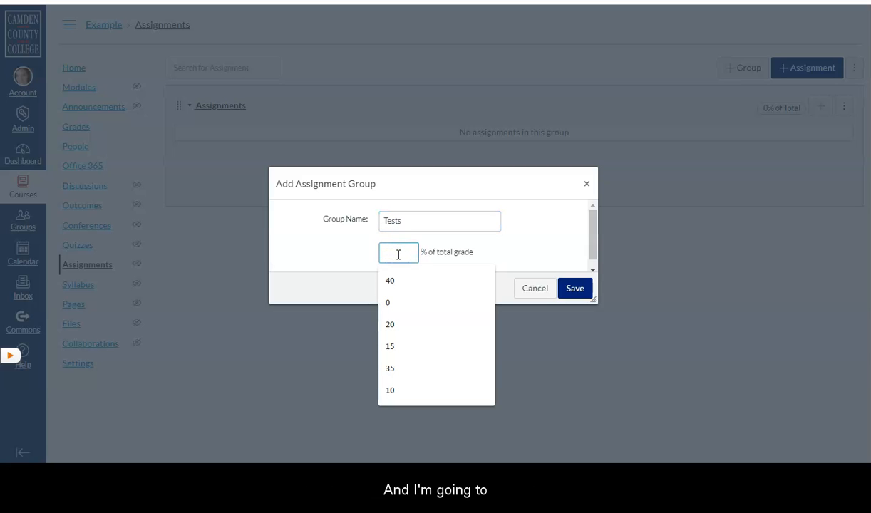
{"action": "left_click", "coordinate": [400, 279]}
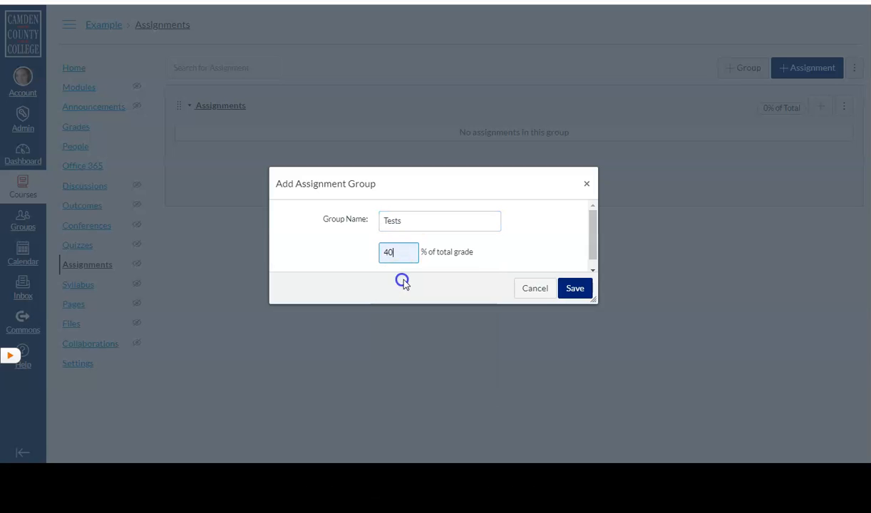
{"action": "left_click", "coordinate": [574, 289]}
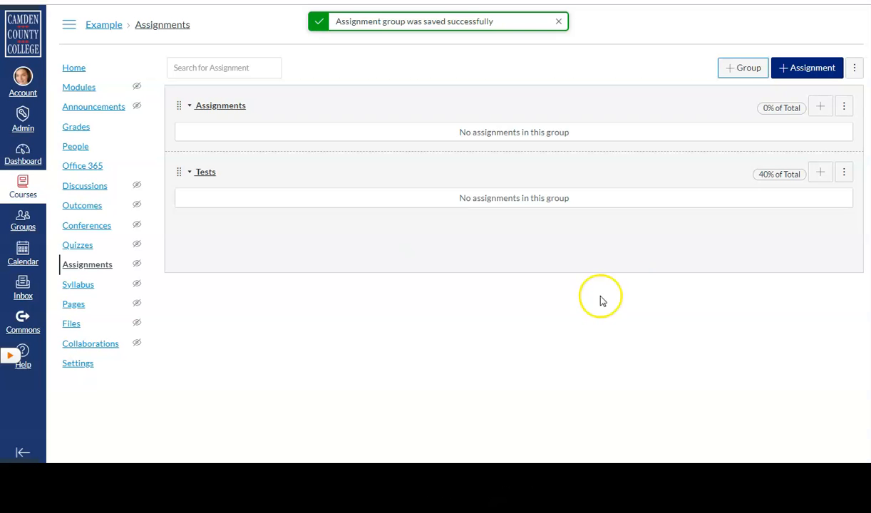
- Add another assignment group named Participation worth 20% of the total grade and save it
{"action": "left_click", "coordinate": [734, 71]}
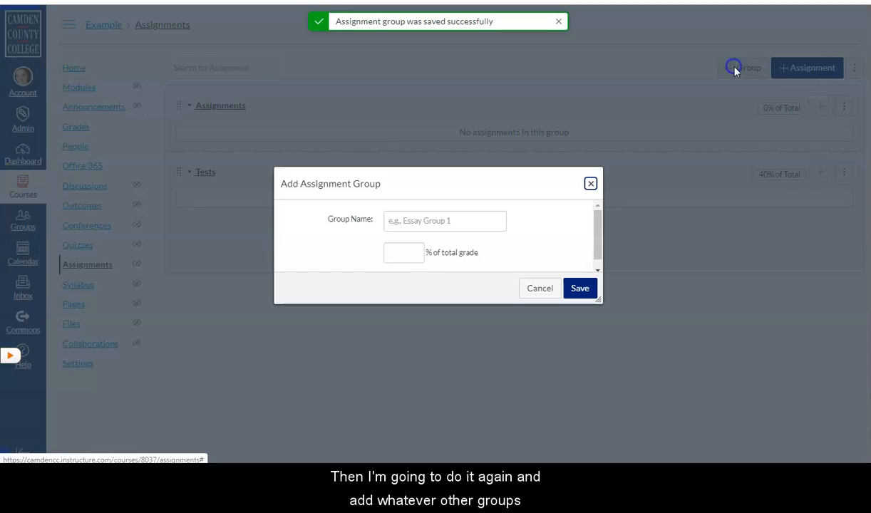
{"action": "left_click", "coordinate": [422, 227]}
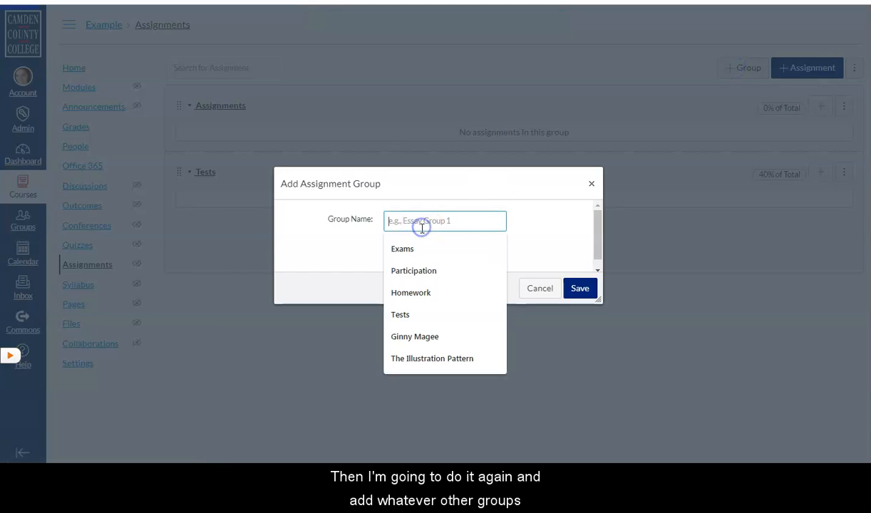
{"action": "left_click", "coordinate": [412, 274]}
{"action": "left_click", "coordinate": [401, 256]}
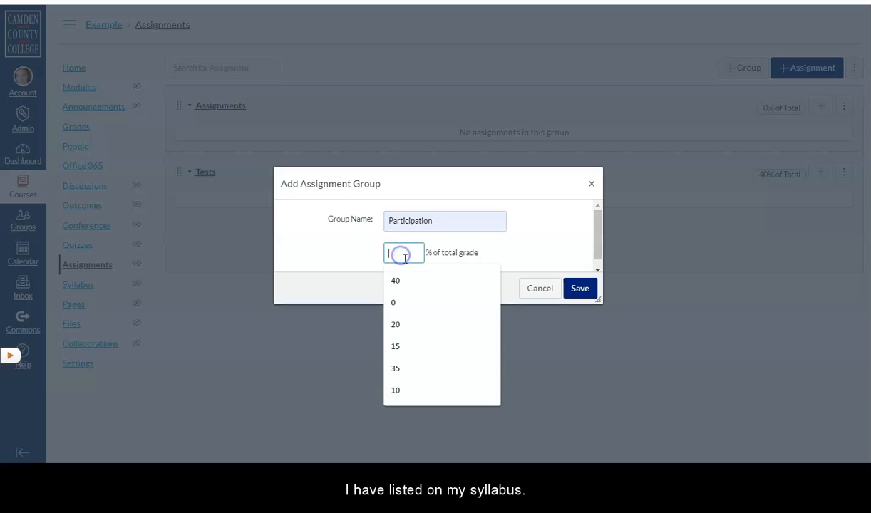
{"action": "left_click", "coordinate": [412, 328]}
{"action": "left_click", "coordinate": [592, 295]}
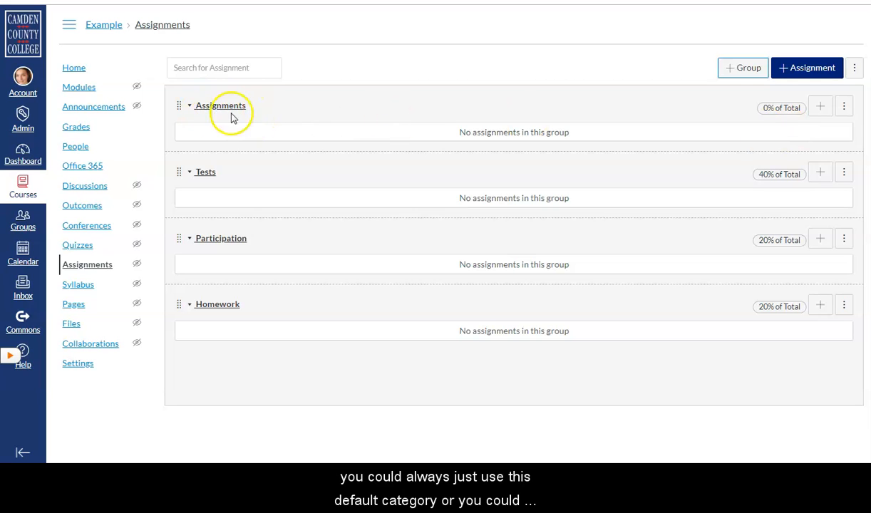
- Edit the default Assignments group, set its weight to 20% of the total grade and save
{"action": "left_click", "coordinate": [843, 109]}
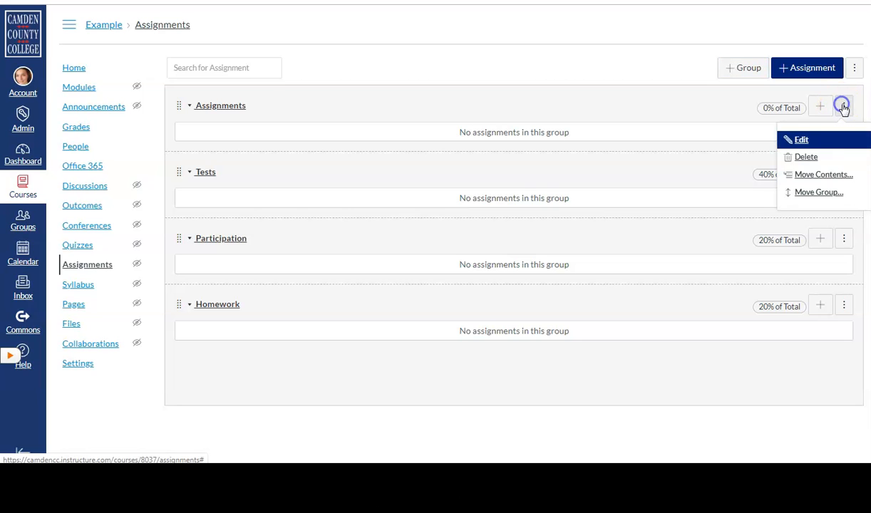
{"action": "left_click", "coordinate": [812, 141]}
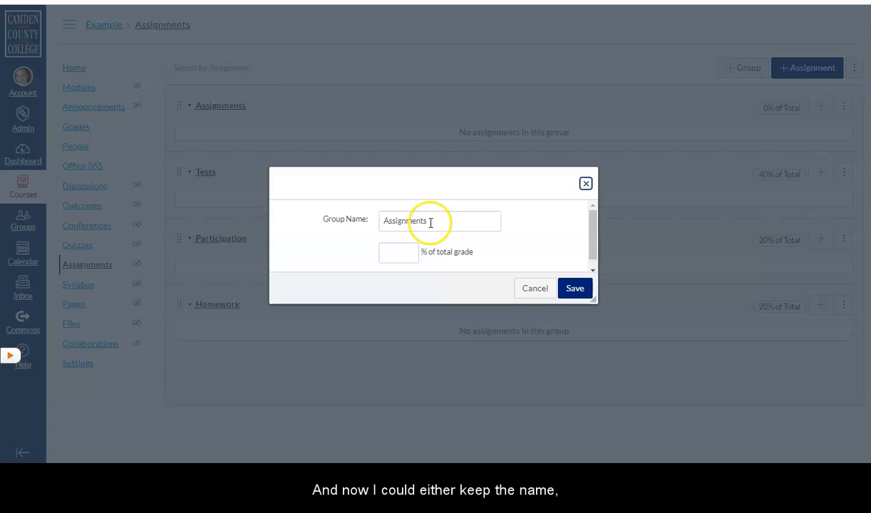
{"action": "left_click", "coordinate": [391, 254]}
{"action": "type", "text": "20"}
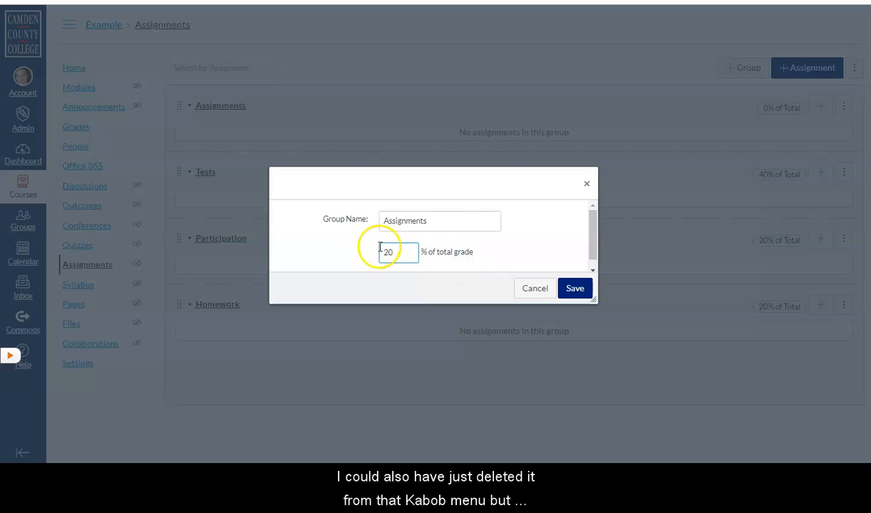
{"action": "left_click", "coordinate": [574, 289]}
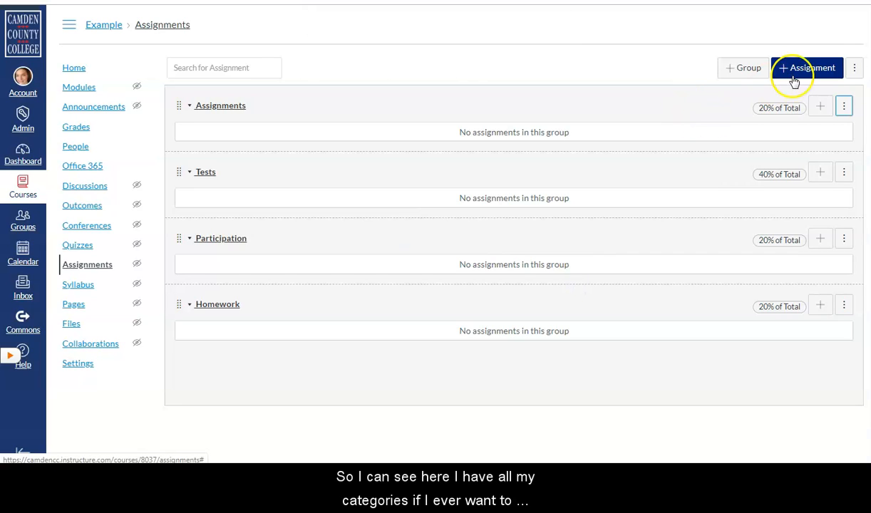
- Review the weights of all assignment groups and their total, then close the overview without changes
{"action": "left_click", "coordinate": [855, 69]}
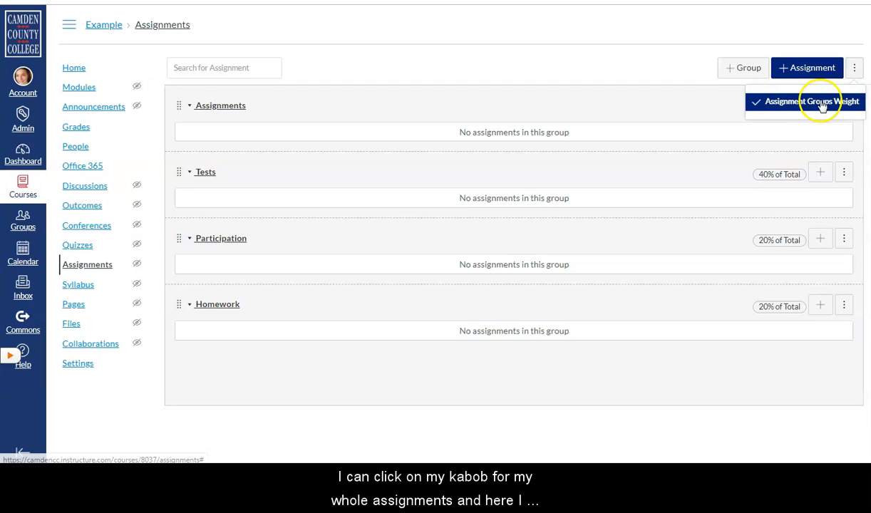
{"action": "left_click", "coordinate": [781, 108]}
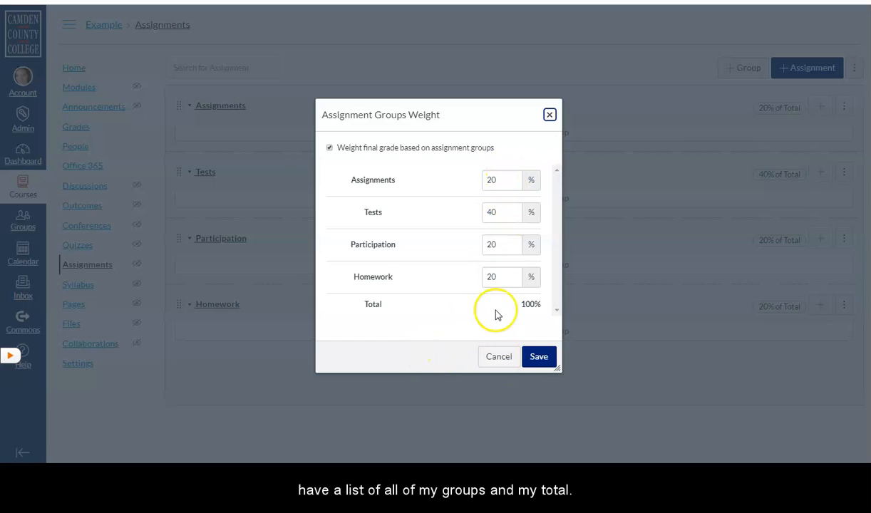
{"action": "left_click", "coordinate": [549, 115]}
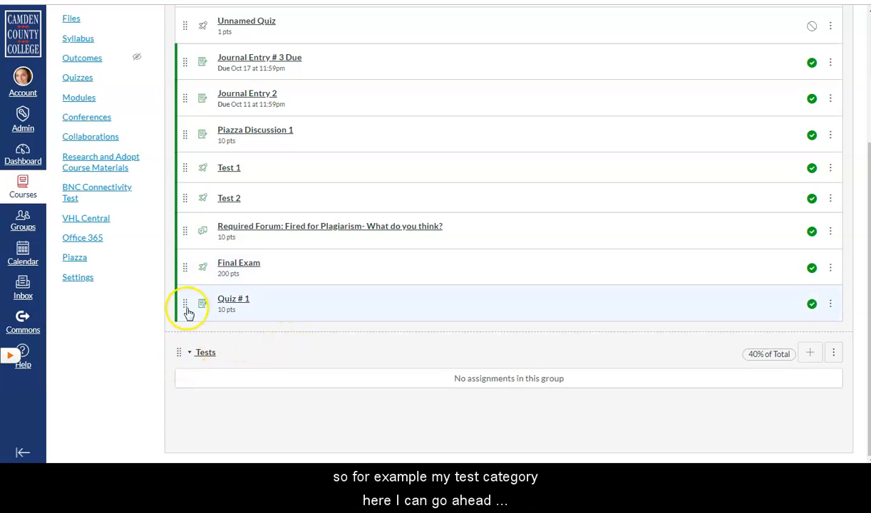
- Move the existing items Test 1, Test 2 and Final Exam into the Tests assignment group
{"action": "left_click_drag", "start_coordinate": [187, 169], "coordinate": [183, 395]}
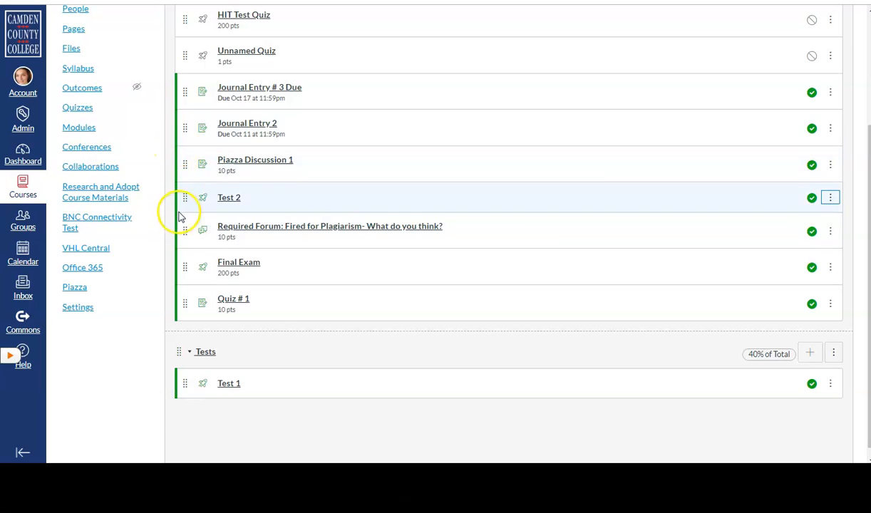
{"action": "left_click_drag", "start_coordinate": [182, 198], "coordinate": [182, 404]}
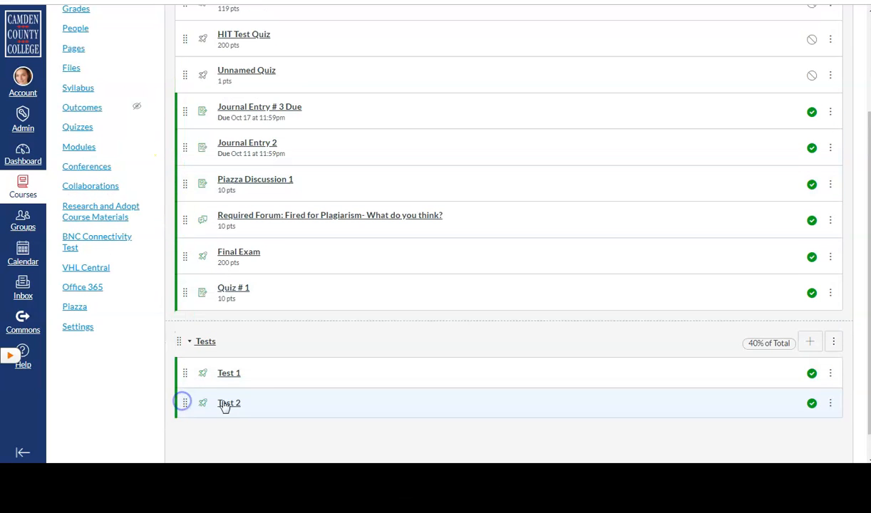
{"action": "left_click_drag", "start_coordinate": [184, 262], "coordinate": [168, 403]}
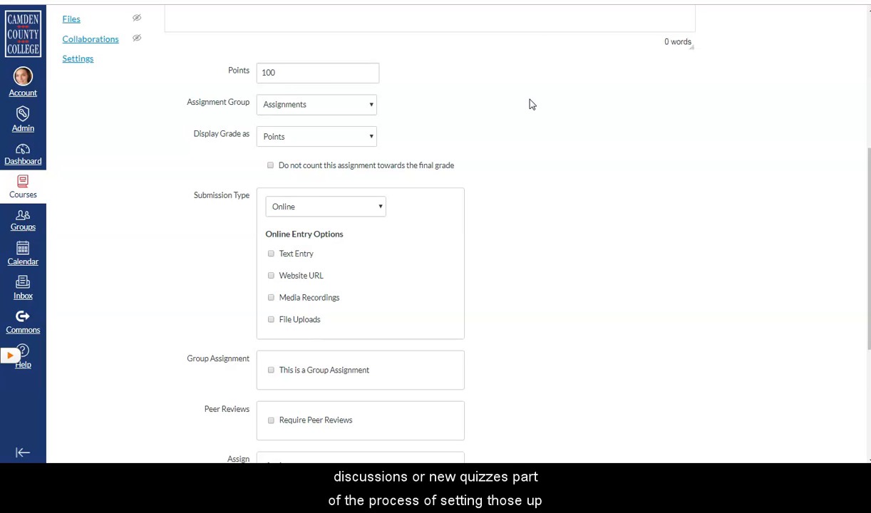
- Assign the new assignment being edited to the Tests assignment group
{"action": "left_click", "coordinate": [291, 111]}
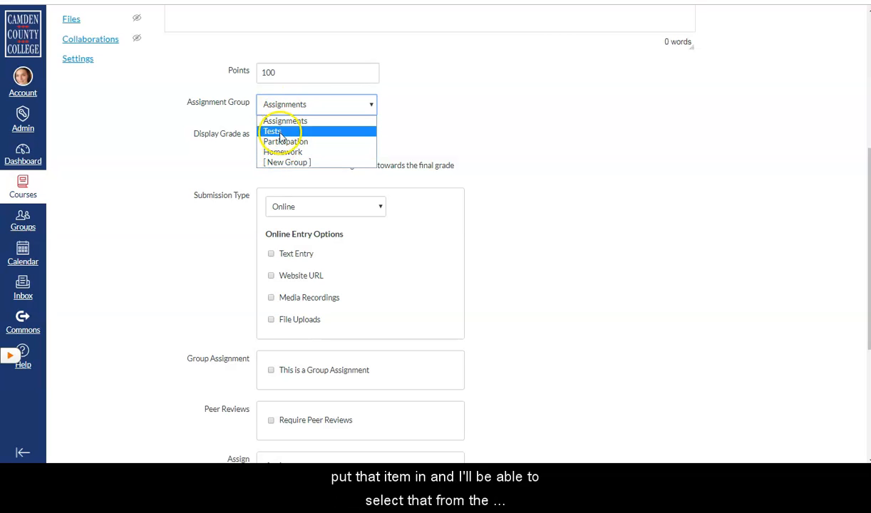
{"action": "left_click", "coordinate": [277, 131]}
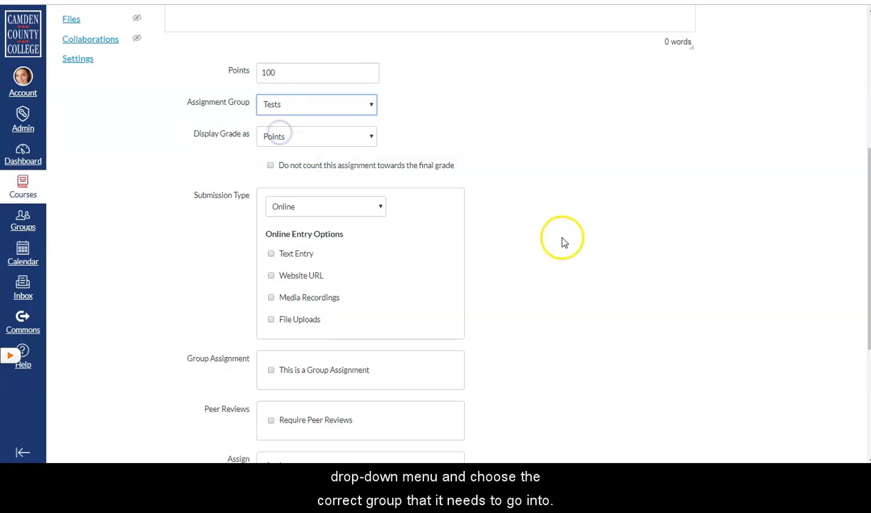